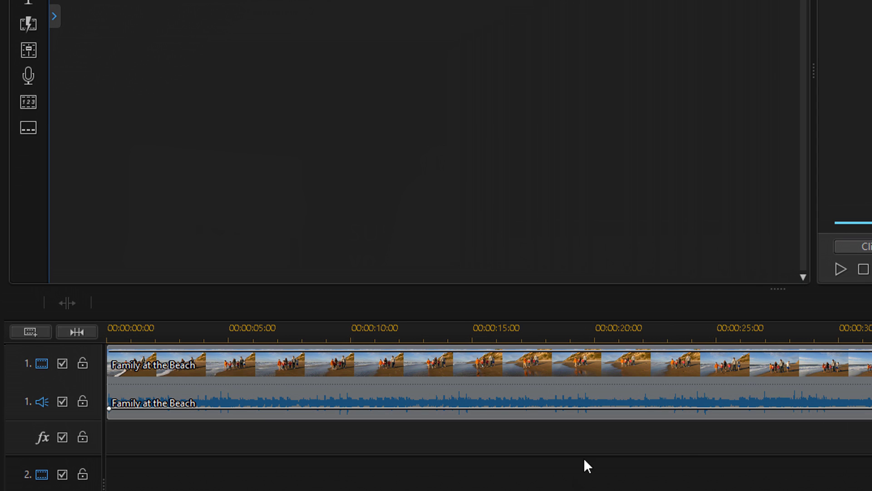
Open the Family at the Beach clip's audio in the Audio Editor via Edit Audio.
left_click(568, 369)
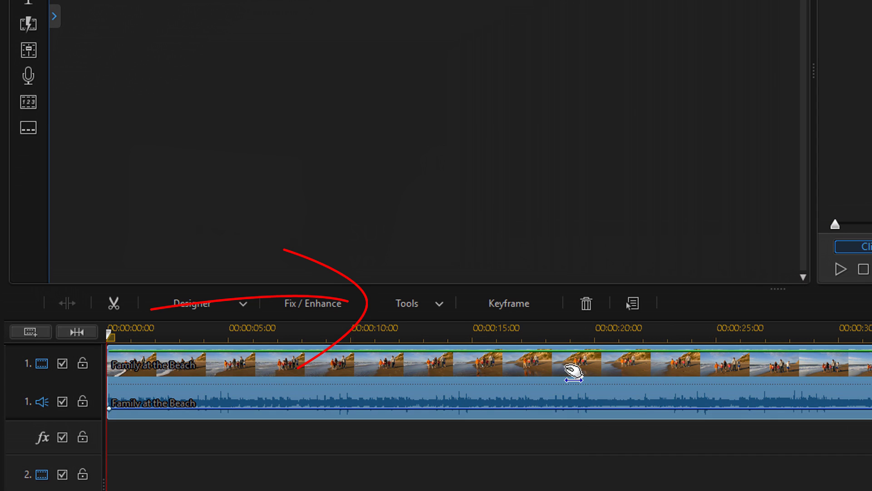
left_click(440, 307)
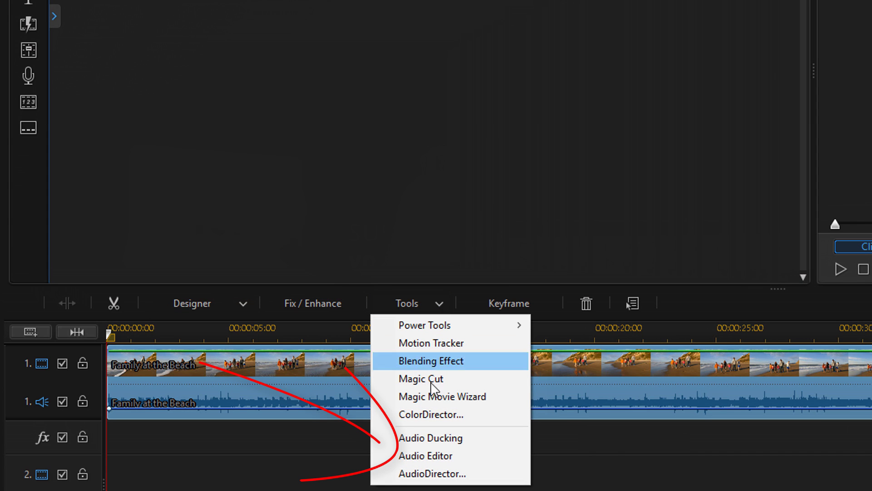
left_click(441, 459)
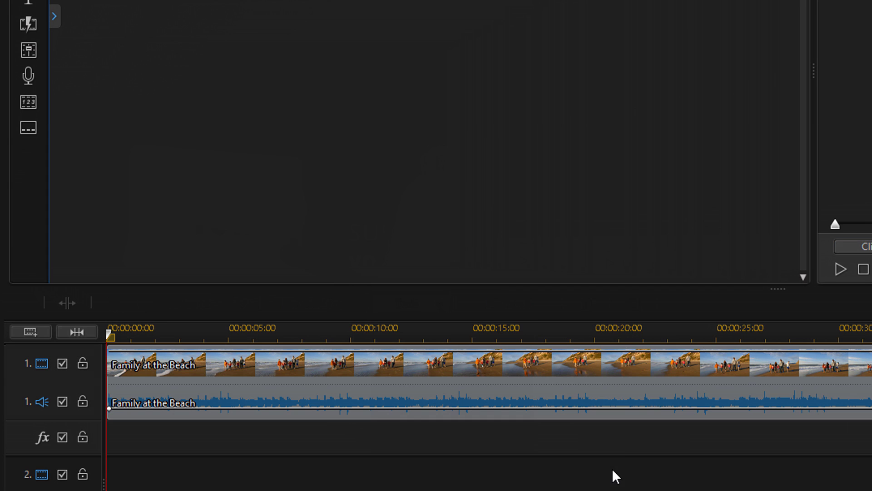
right_click(503, 365)
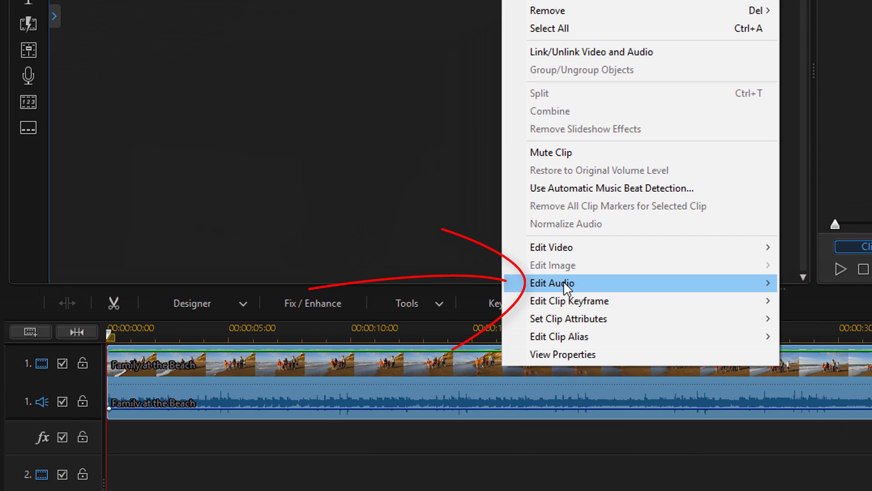
mouse_move(565, 286)
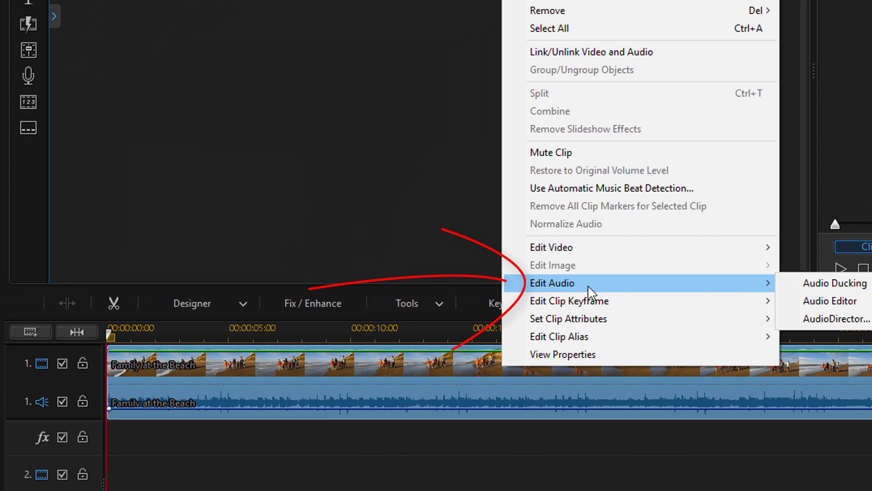
left_click(841, 300)
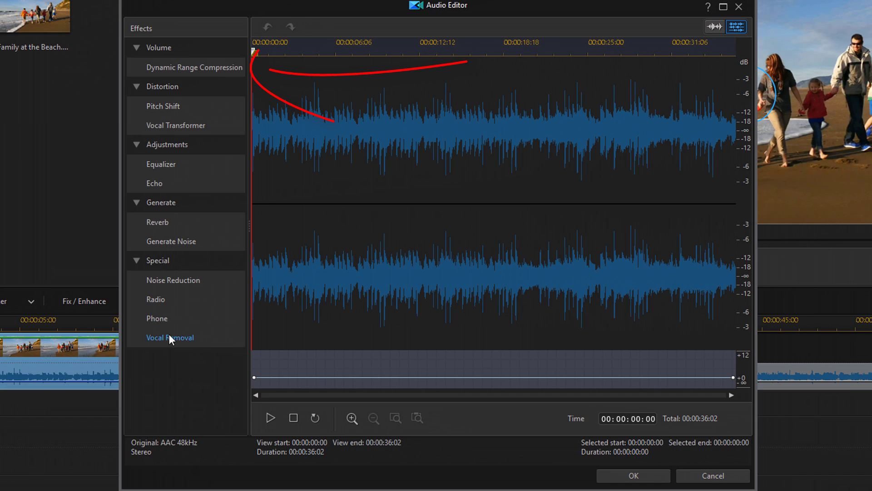
In Dynamic Range Compression, set the compressor threshold to -15 dB.
left_click(184, 71)
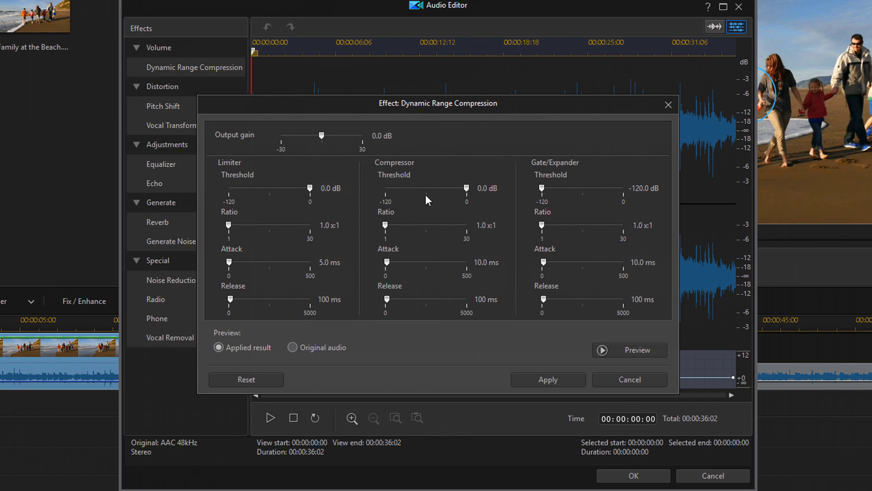
left_click(486, 187)
left_click_drag(465, 186, 456, 187)
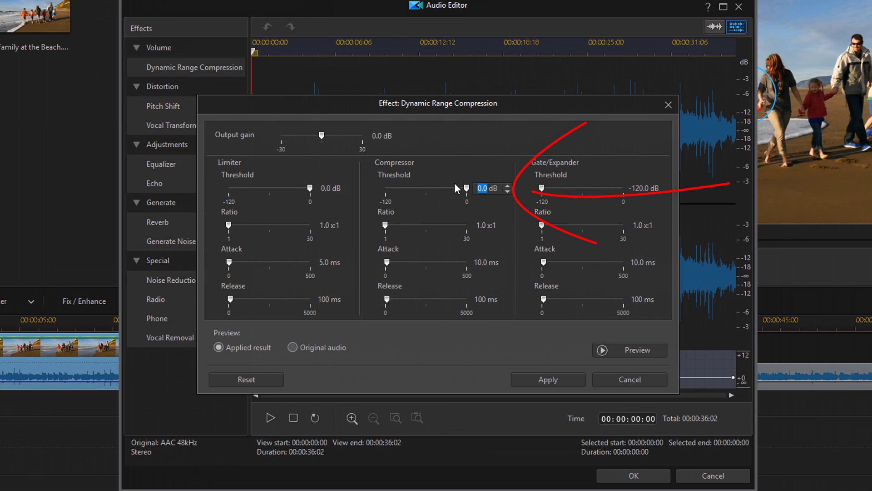
type("-15")
key("Return")
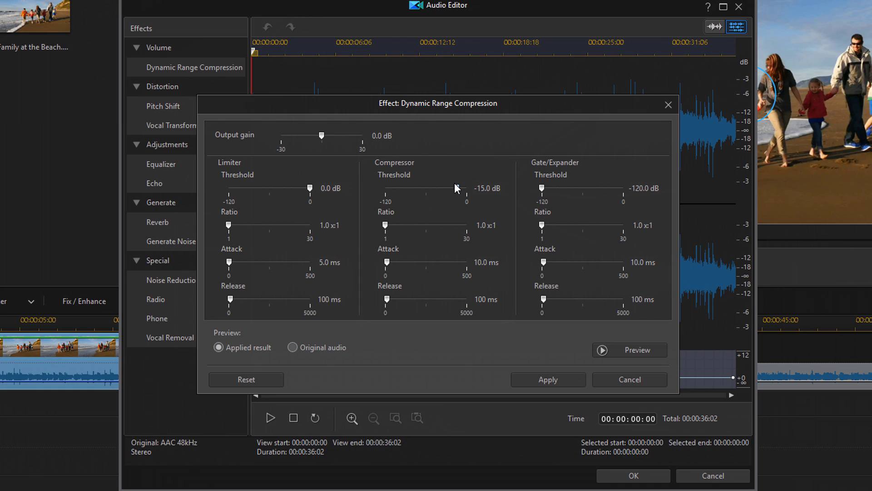
Set the compressor ratio to 2.5:1 and attack to 7 ms, then apply the compression.
left_click(485, 226)
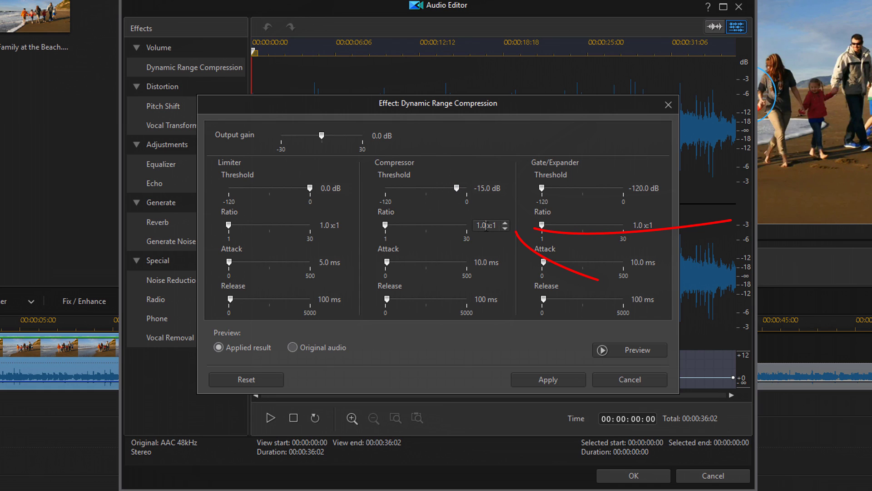
left_click_drag(486, 226, 457, 230)
type("2.5")
key("Return")
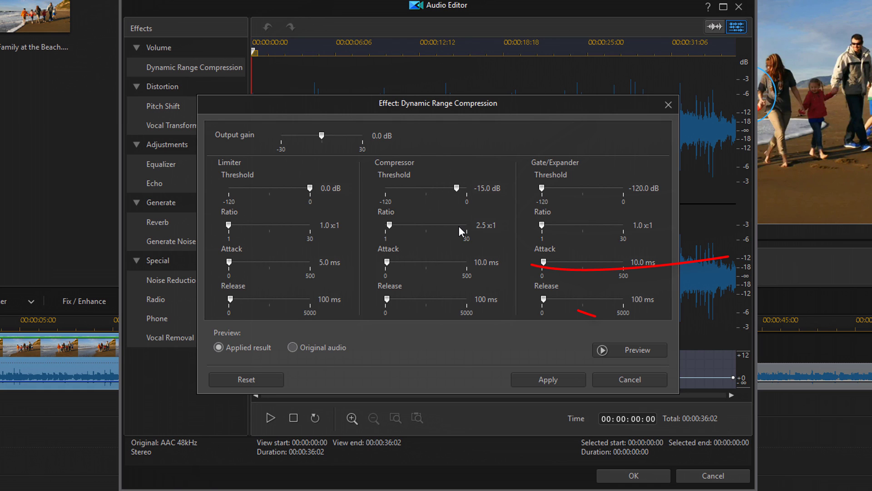
left_click(483, 262)
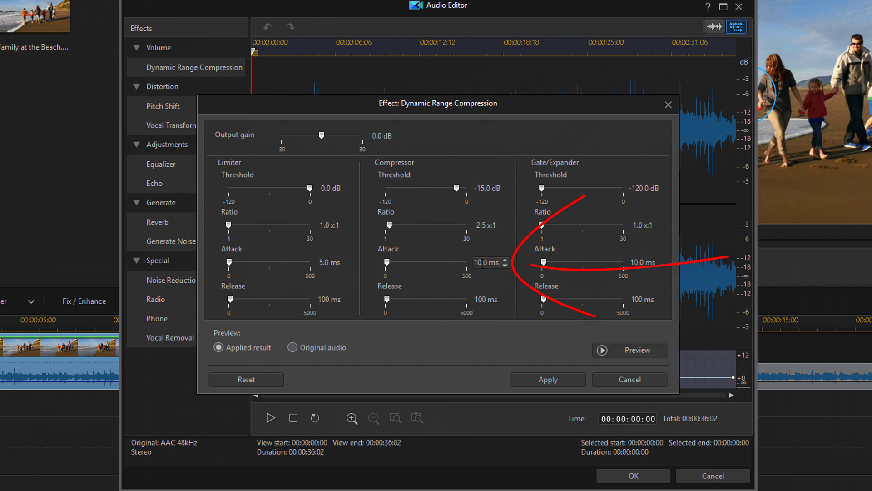
left_click_drag(482, 262, 458, 263)
type("7")
key("Return")
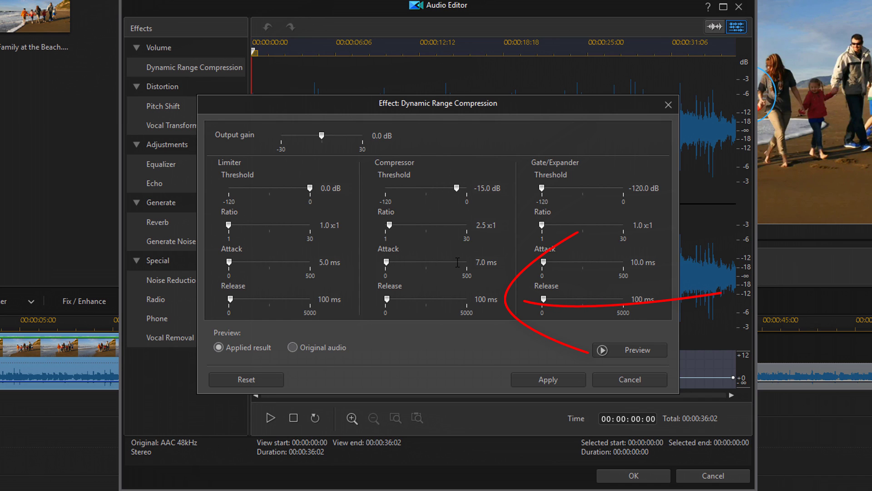
left_click(544, 377)
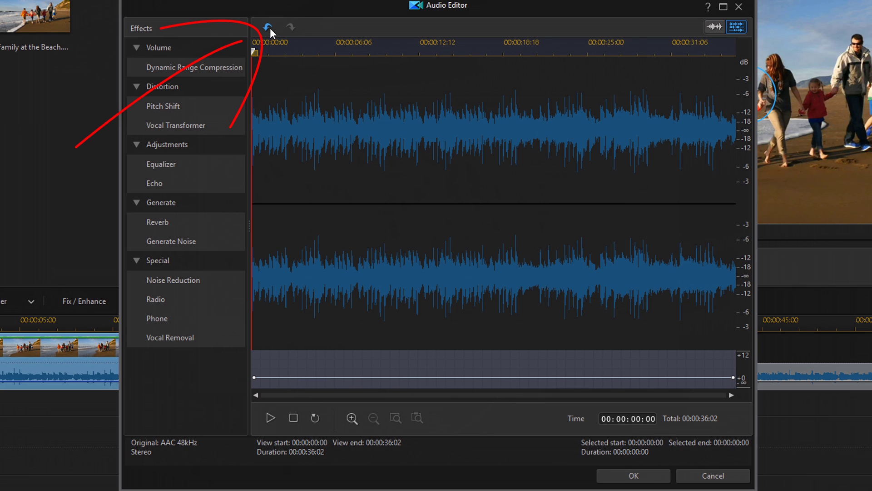
Undo the dynamic range compression on the clip's waveform.
left_click(269, 28)
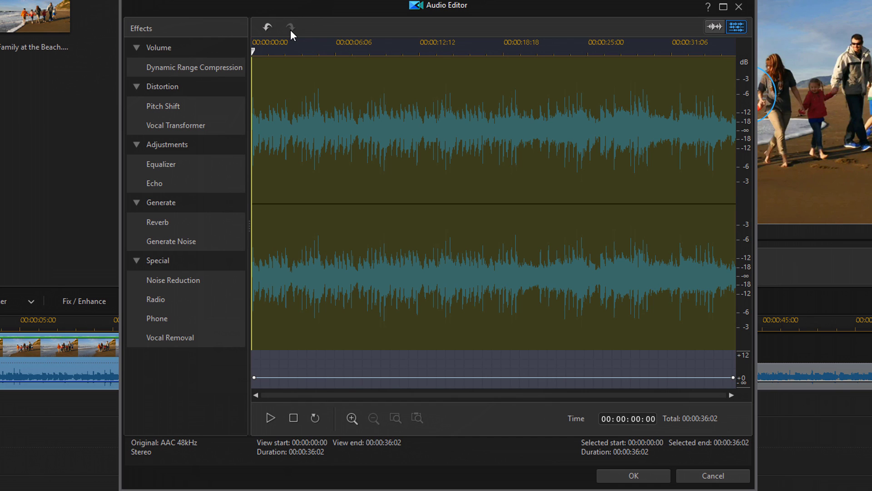
Apply a Custom equalizer curve (+2 <31, +3 250, -2 2K, -4 4K, -3 8K) after previewing it.
left_click(167, 165)
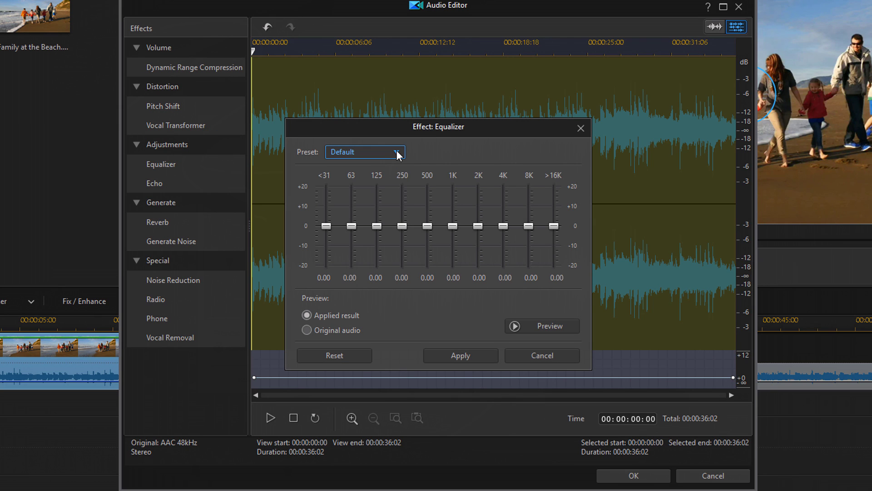
left_click(397, 152)
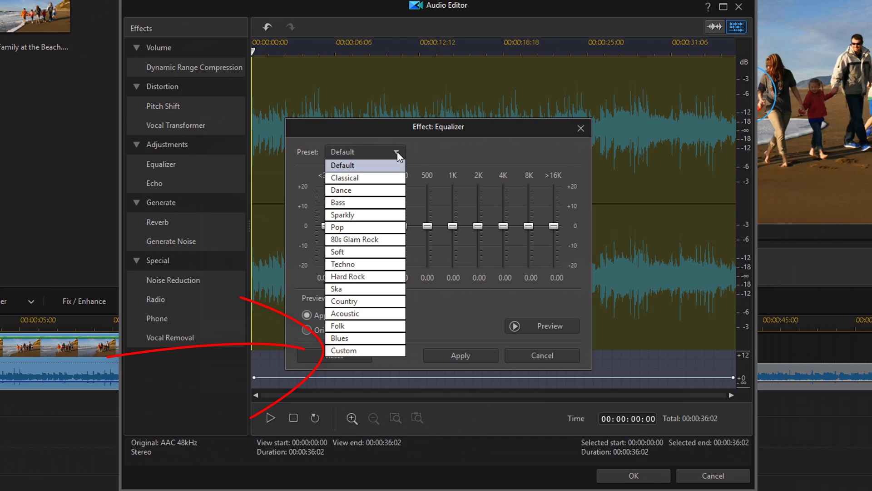
left_click(381, 352)
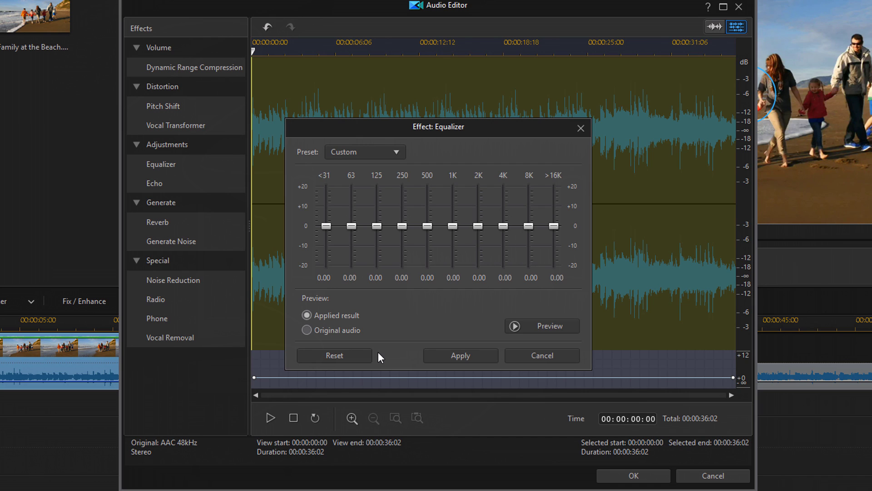
scroll(325, 278, "up", 2)
scroll(402, 278, "up", 3)
scroll(479, 278, "down", 2)
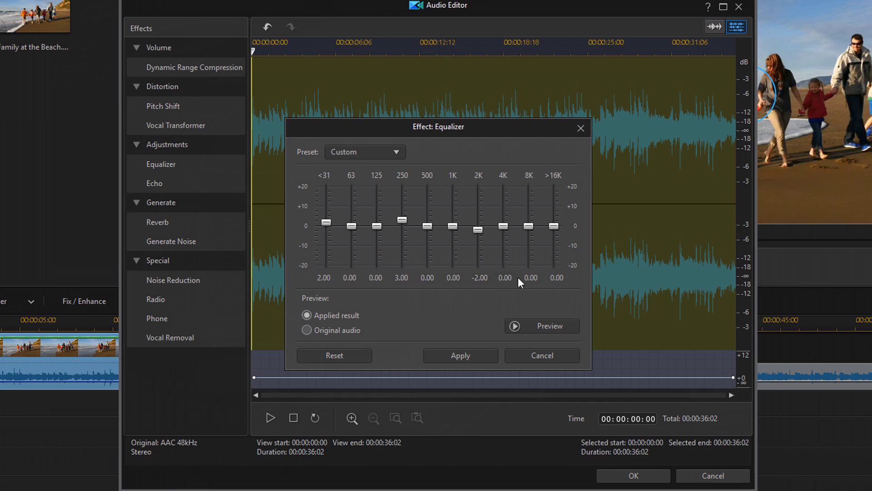
scroll(505, 278, "down", 4)
scroll(531, 278, "down", 3)
left_click(534, 324)
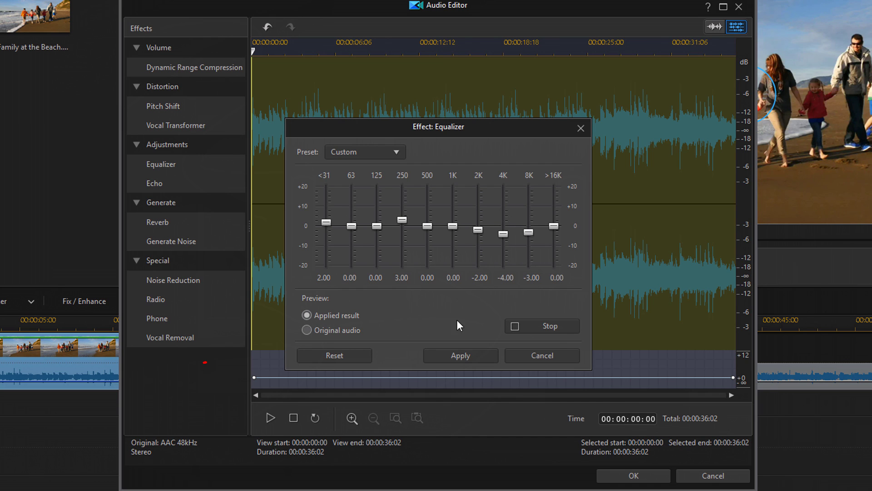
left_click(522, 325)
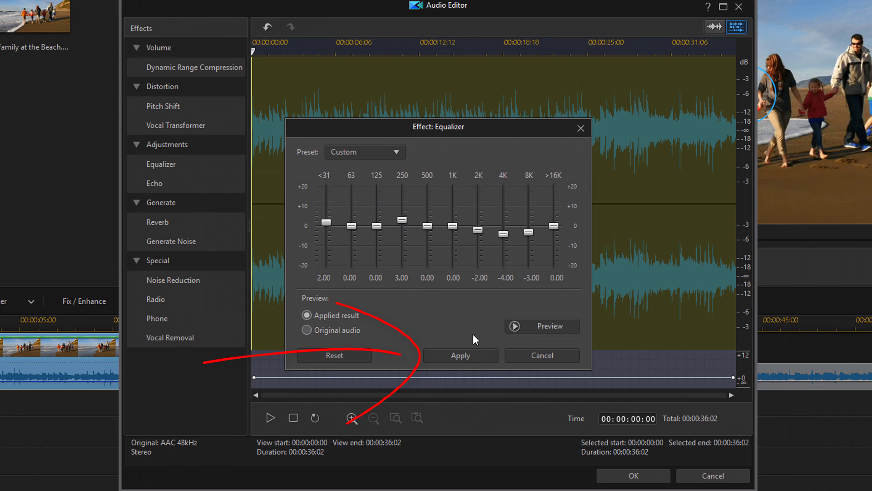
left_click(464, 356)
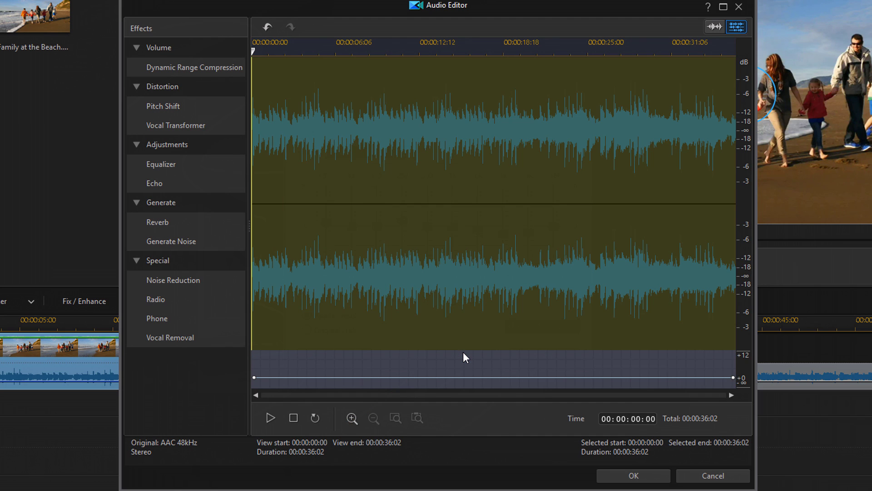
left_click(266, 28)
left_click(290, 28)
Apply dynamic range compression with a -2.5 dB limiter threshold and a 7.0 ms limiter attack.
left_click(198, 69)
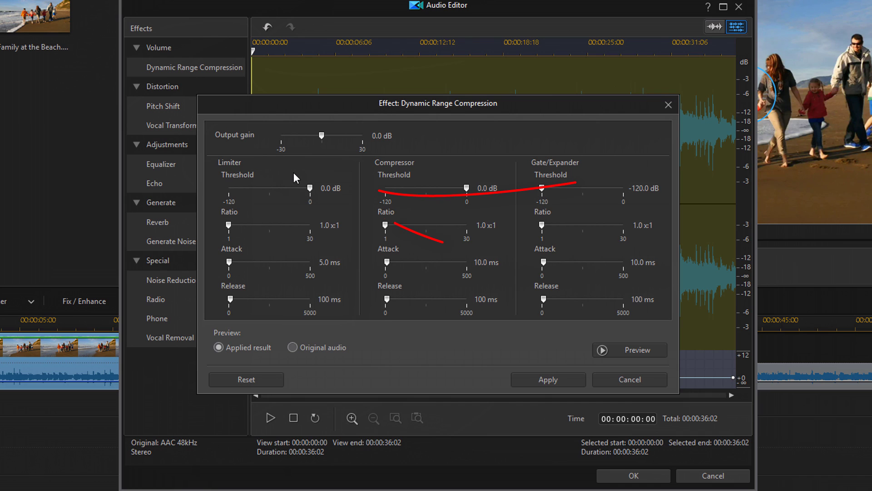
double_click(333, 189)
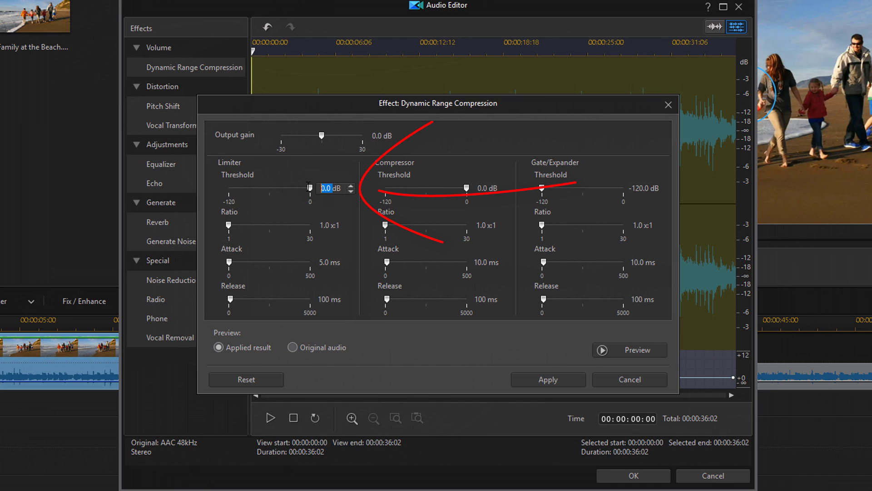
type("-2.5")
key("Return")
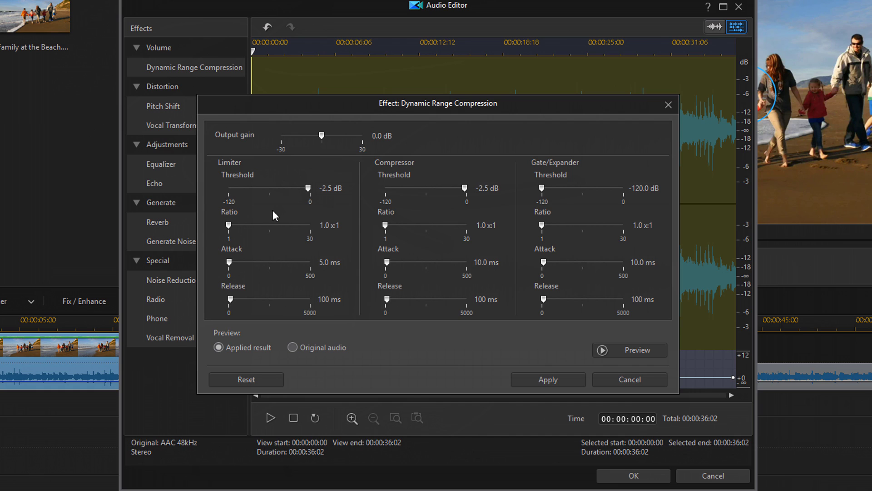
mouse_move(330, 263)
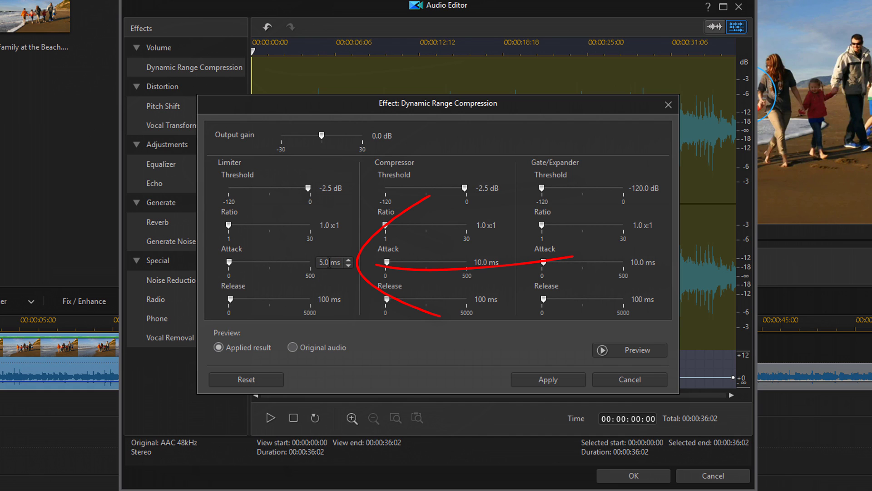
left_click_drag(330, 263, 312, 266)
type("7")
key("Return")
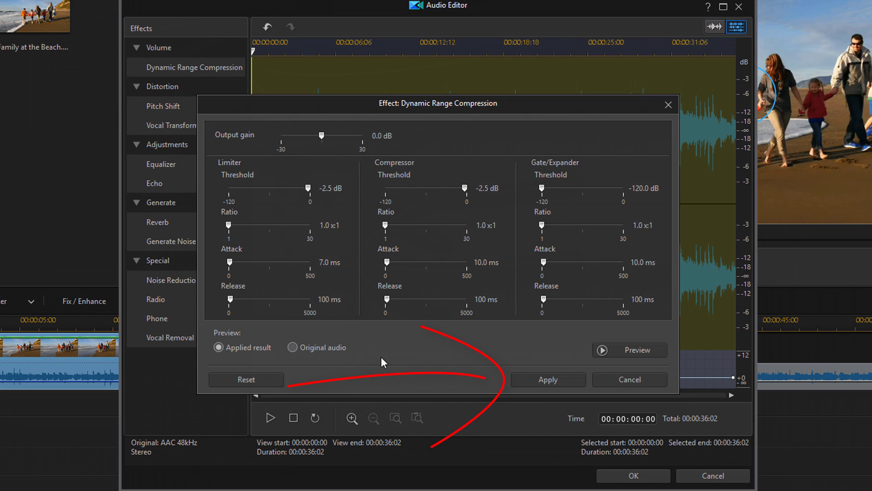
left_click(554, 381)
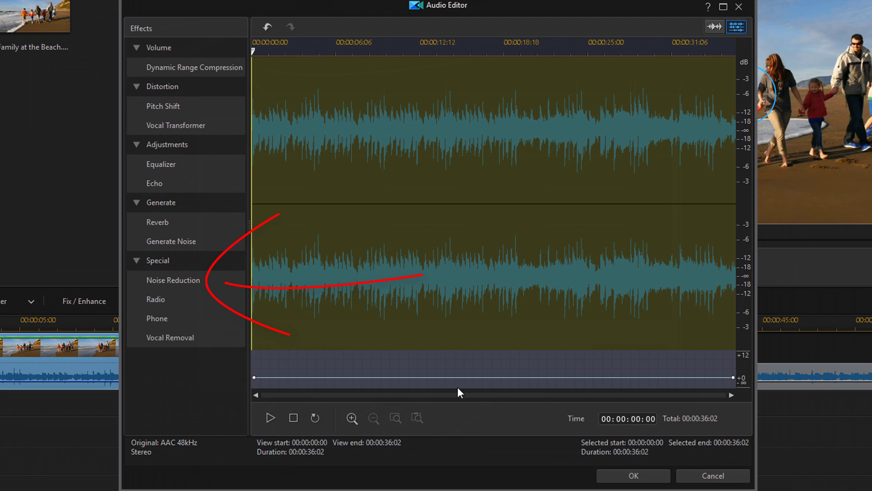
Preview the Applied result of Stationary noise reduction, apply it, and close the Audio Editor keeping edits.
left_click(181, 283)
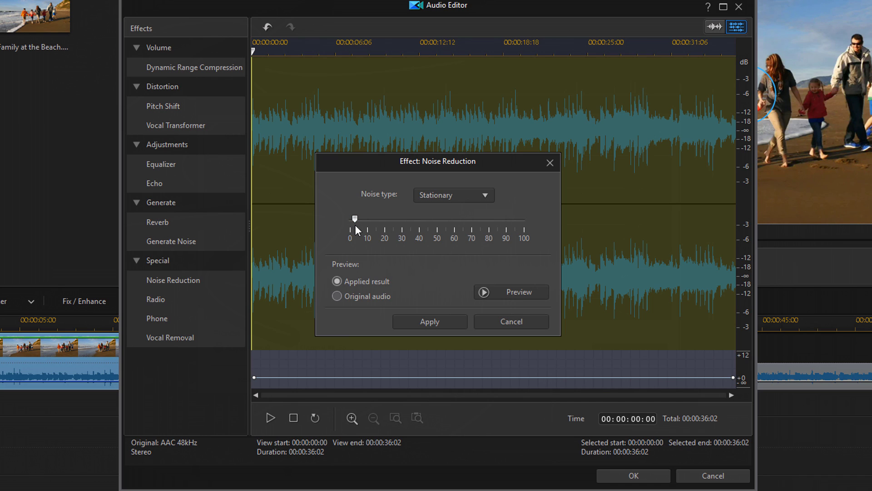
left_click(511, 291)
left_click(337, 281)
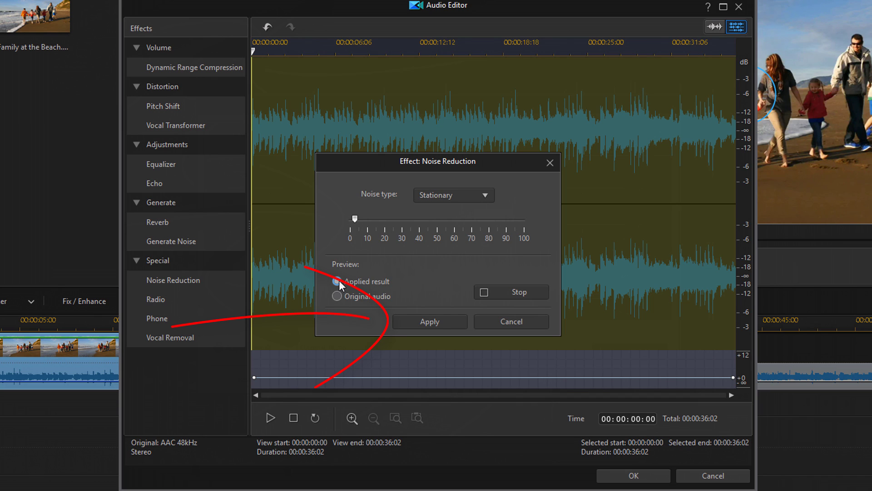
left_click(430, 321)
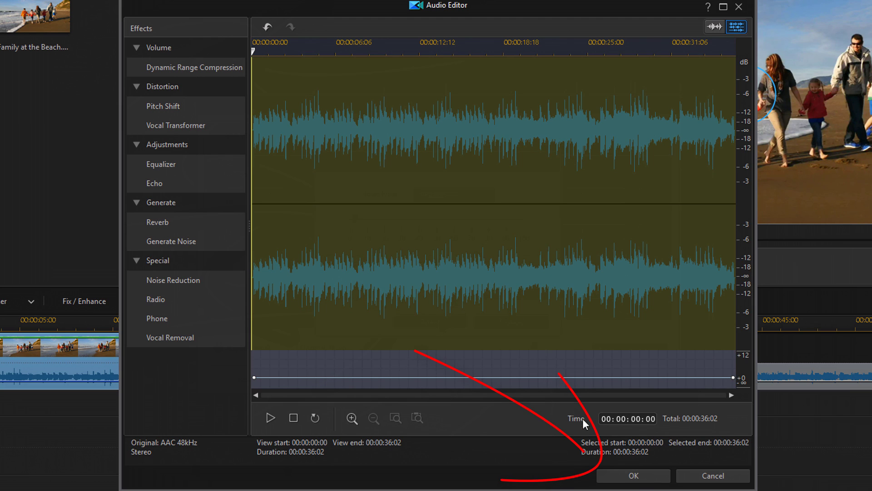
left_click(633, 476)
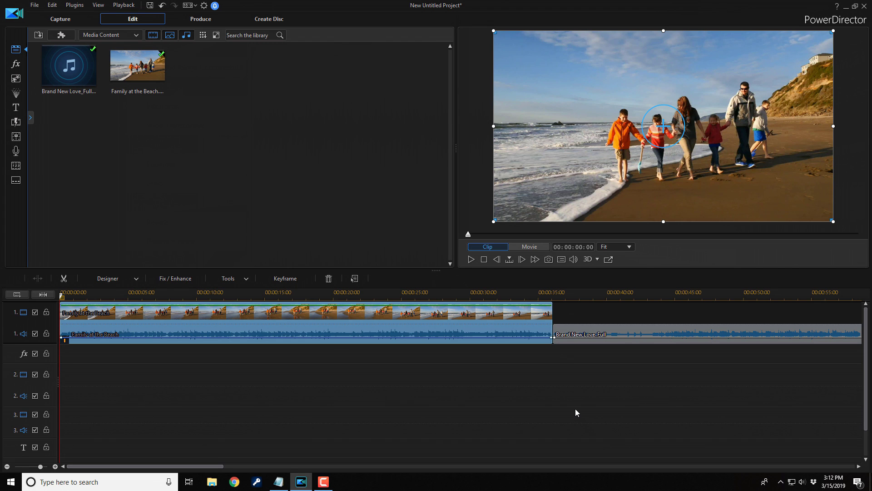
Play the first few seconds of the movie on the timeline, then stop.
key("space")
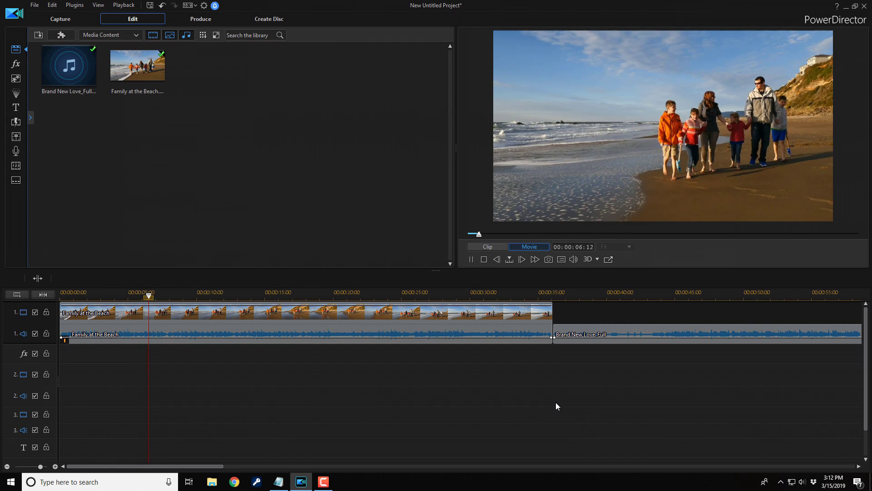
key("space")
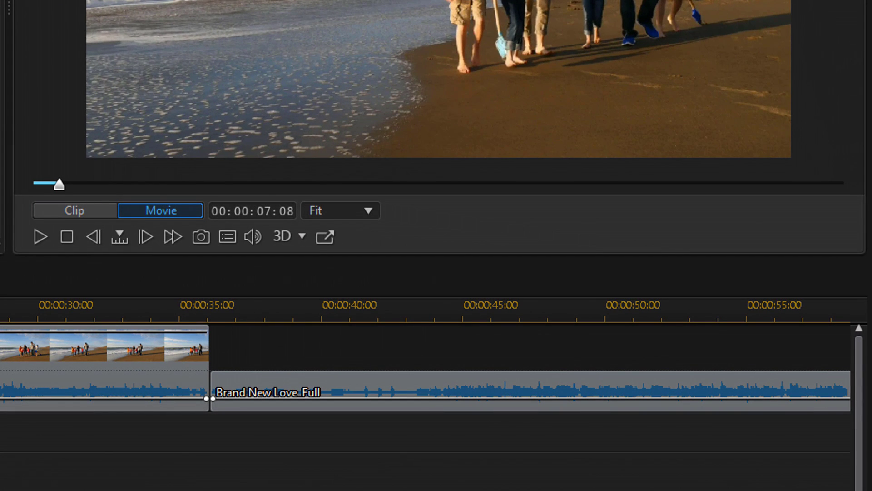
Open the Brand New Love_Full song clip in the Audio Editor from its Edit Audio menu.
right_click(323, 377)
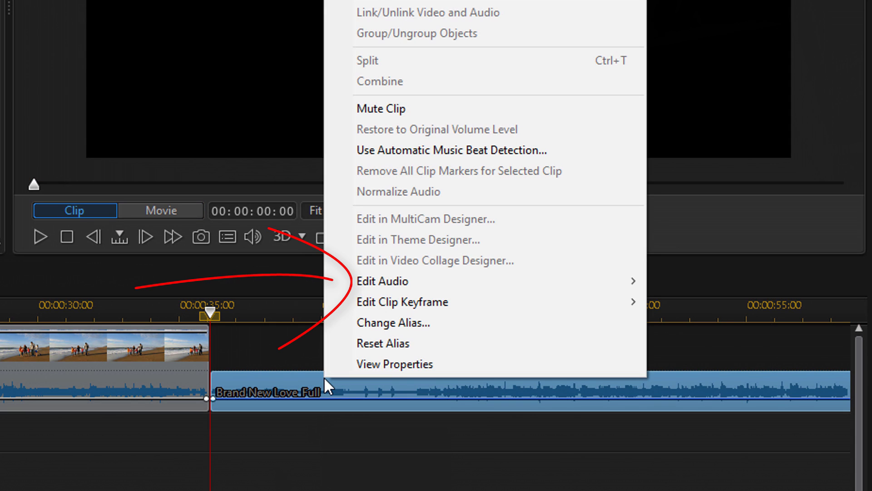
mouse_move(404, 281)
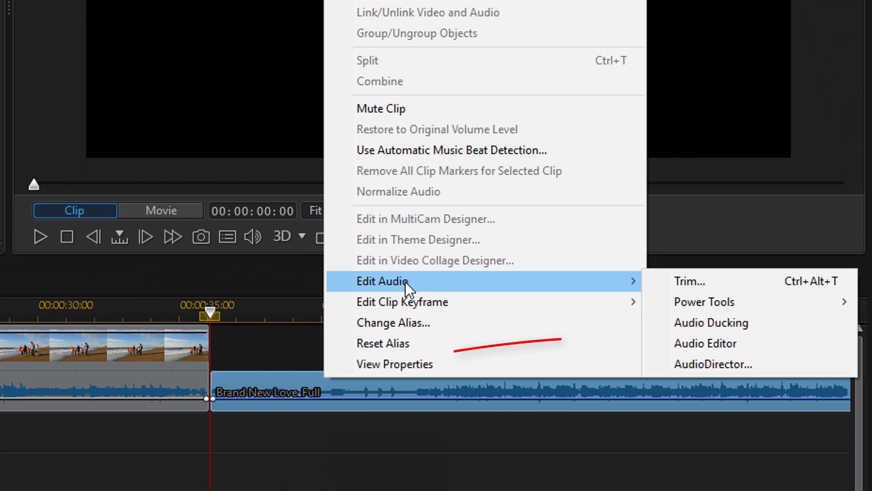
left_click(710, 340)
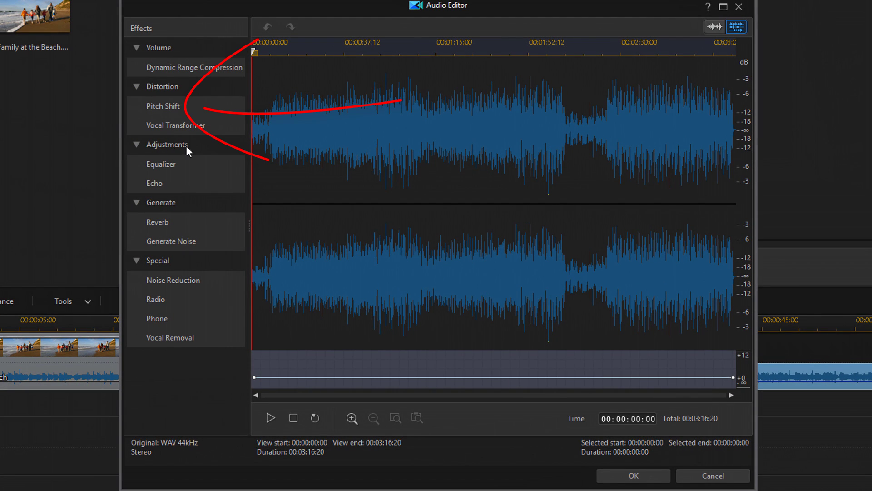
Preview a +6 Pitch Shift on the song, then cancel it without applying.
left_click(171, 109)
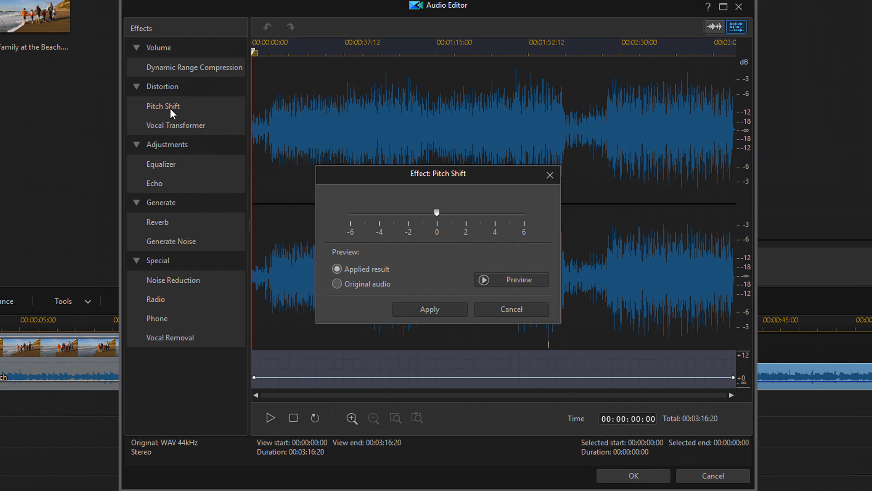
left_click(514, 281)
left_click_drag(350, 212, 552, 212)
left_click(493, 307)
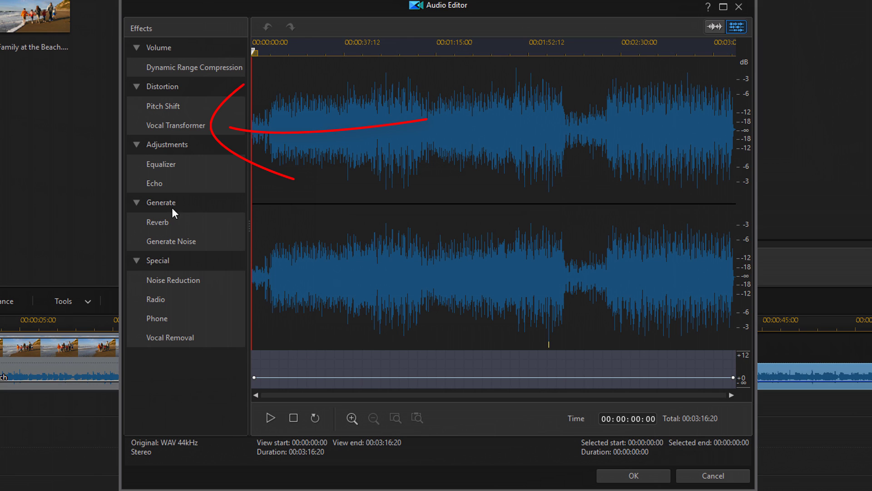
left_click(184, 127)
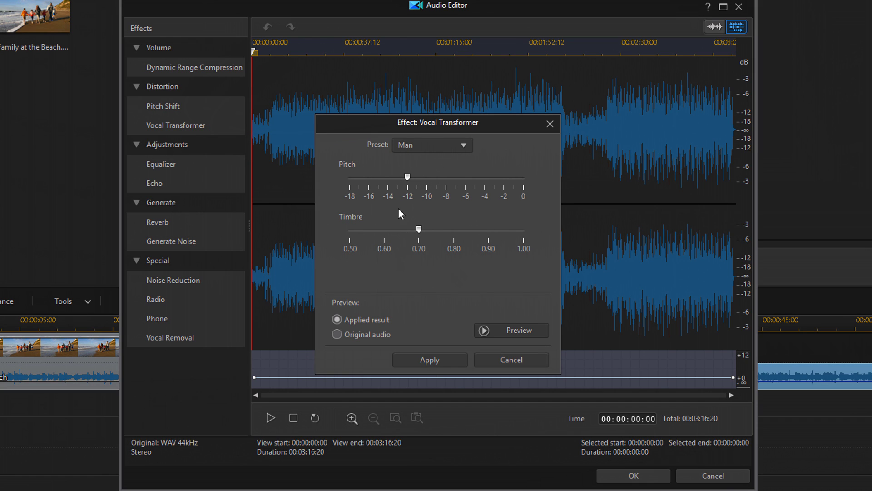
left_click(512, 331)
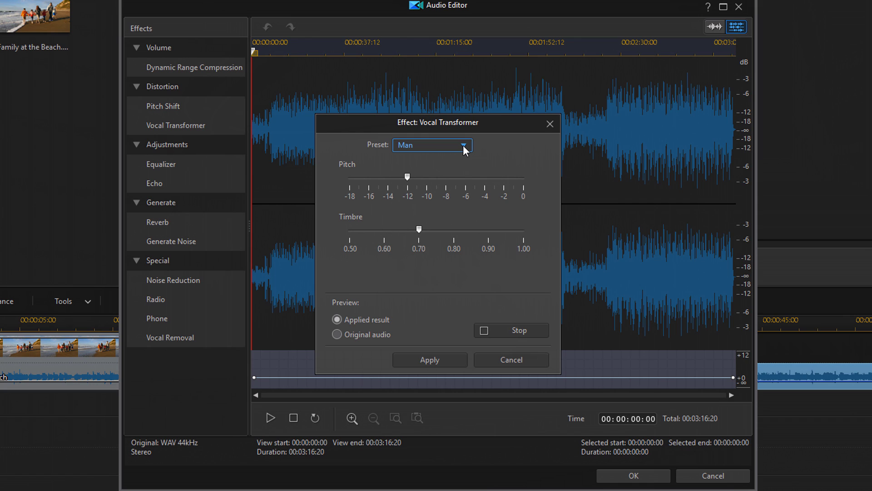
left_click(464, 147)
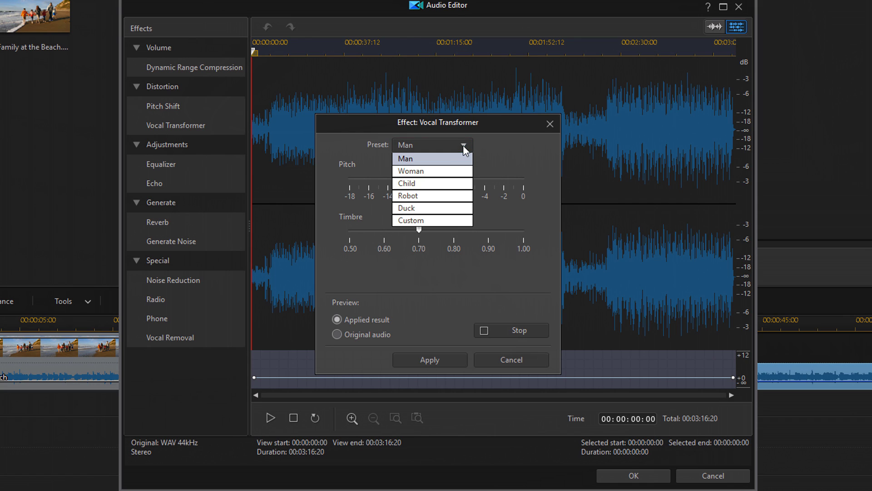
left_click(435, 194)
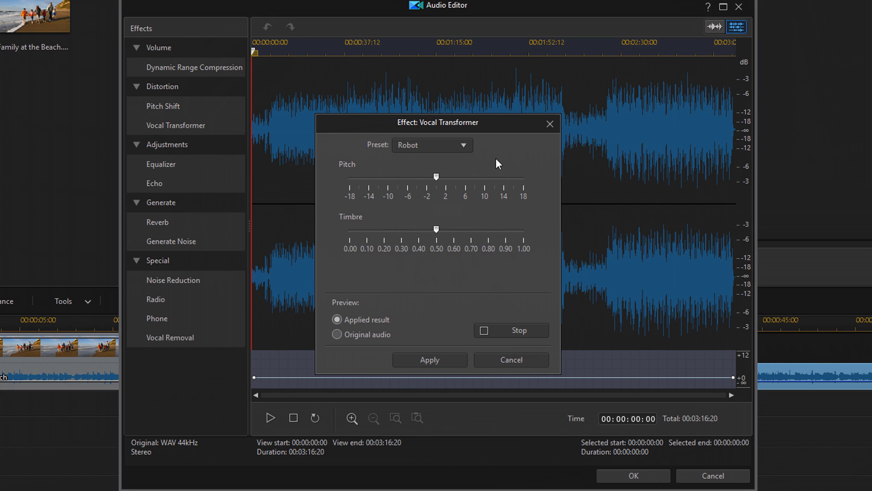
left_click(470, 143)
left_click(516, 328)
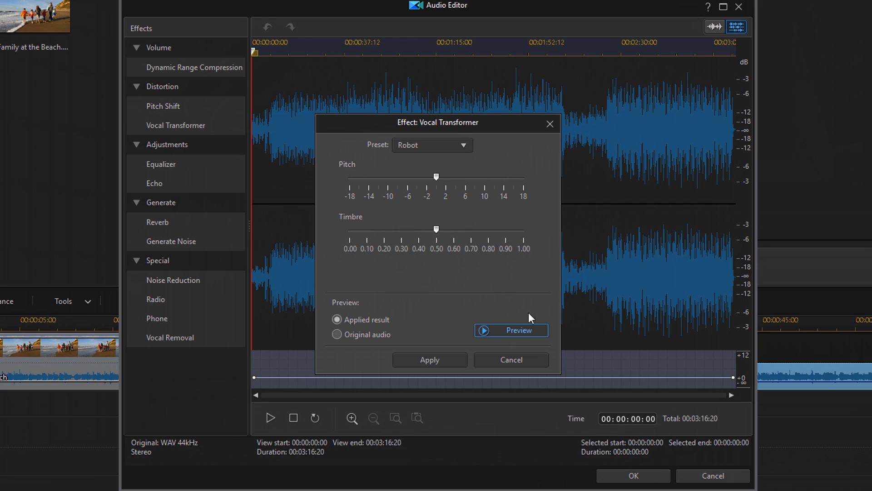
left_click(508, 356)
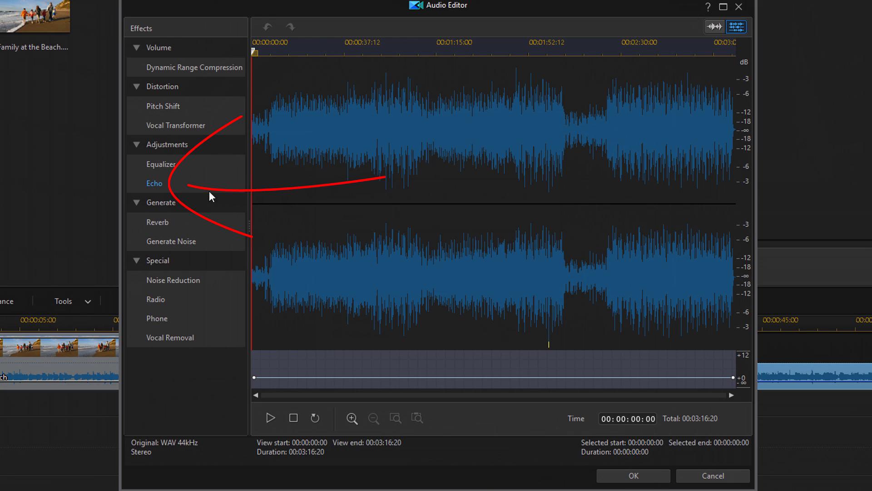
left_click(155, 184)
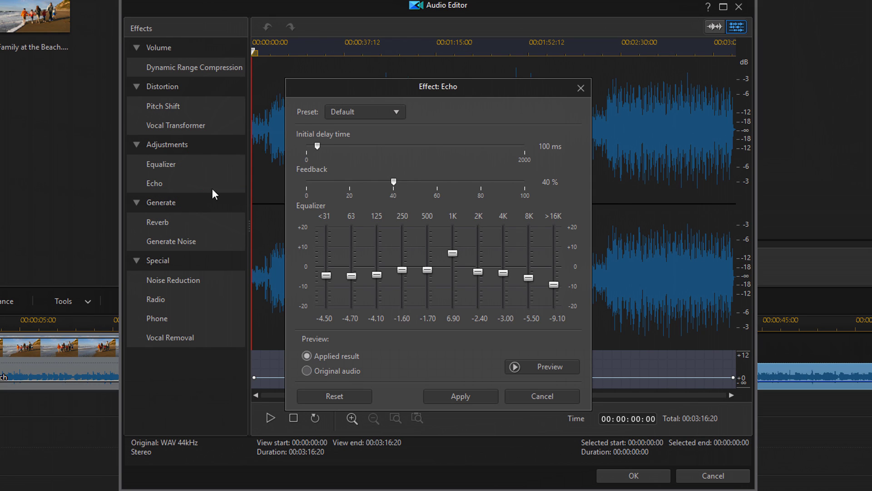
left_click(545, 368)
left_click_drag(394, 181, 482, 187)
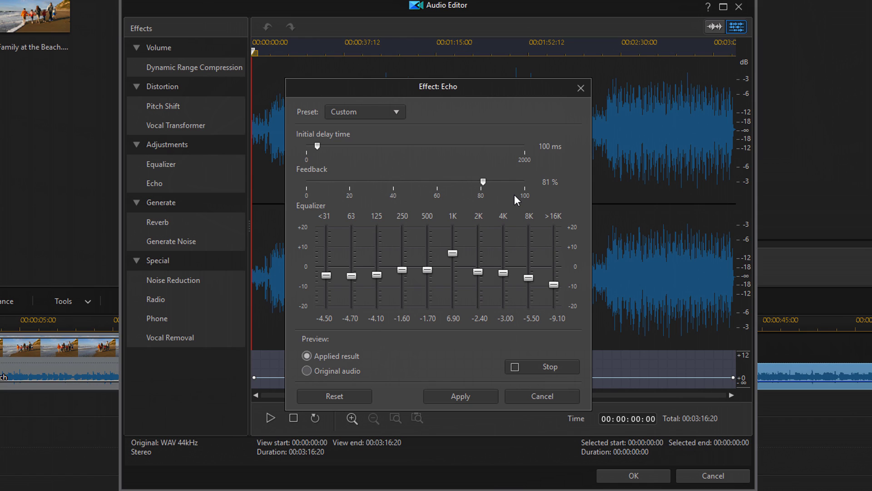
left_click(536, 367)
left_click(532, 396)
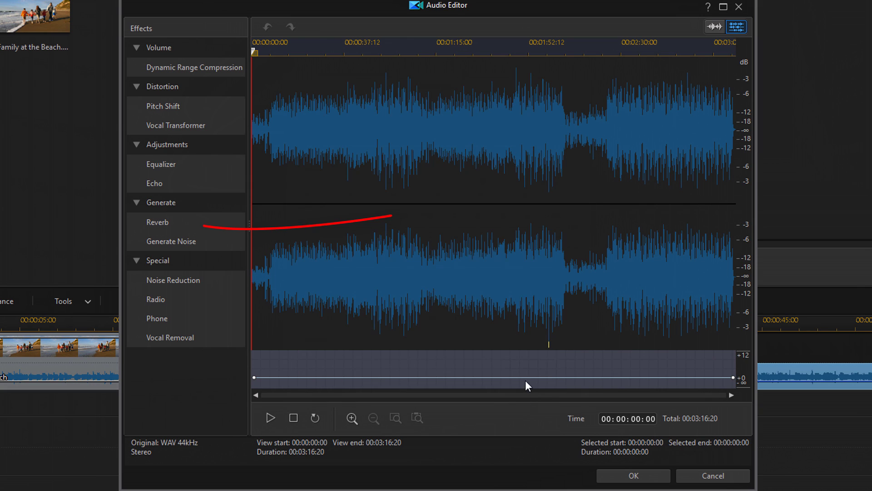
left_click(156, 225)
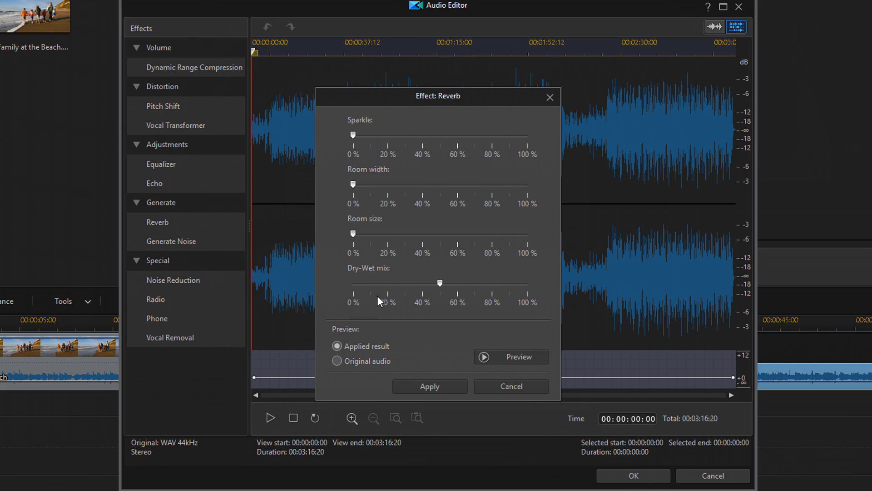
left_click(510, 356)
left_click_drag(354, 185, 554, 192)
left_click_drag(353, 233, 543, 249)
left_click_drag(527, 190, 477, 192)
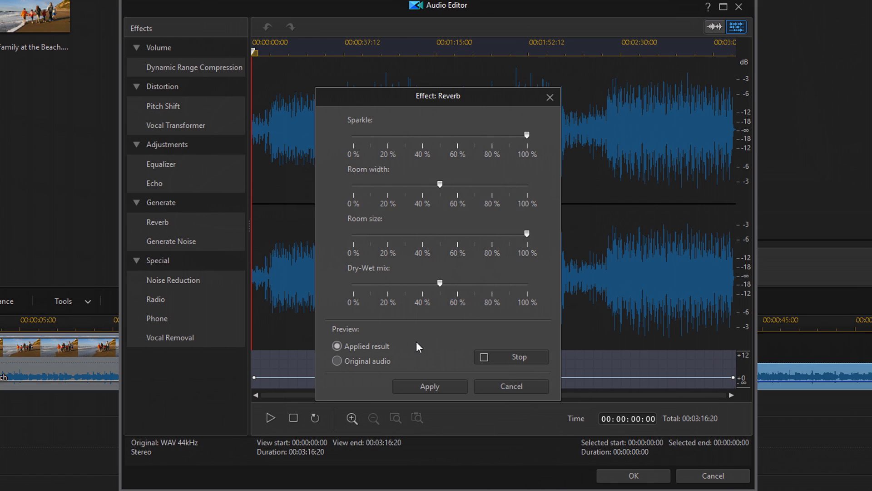
left_click(529, 358)
left_click(500, 388)
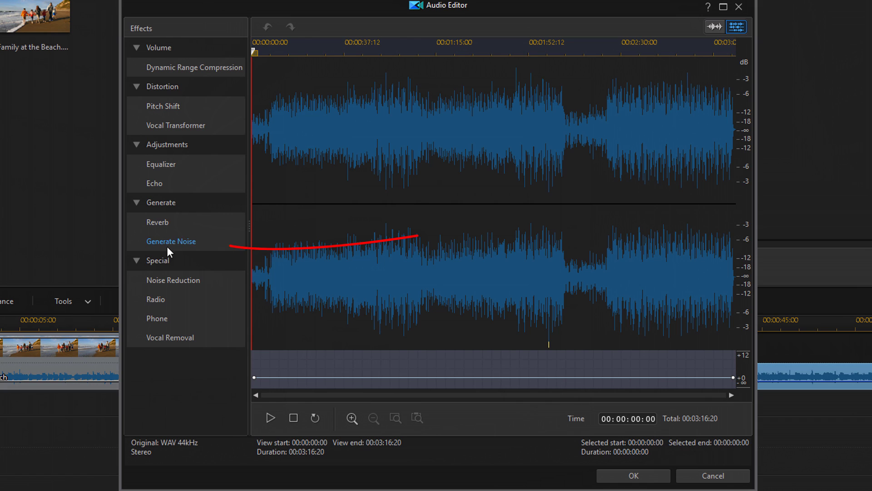
left_click(192, 242)
left_click(478, 233)
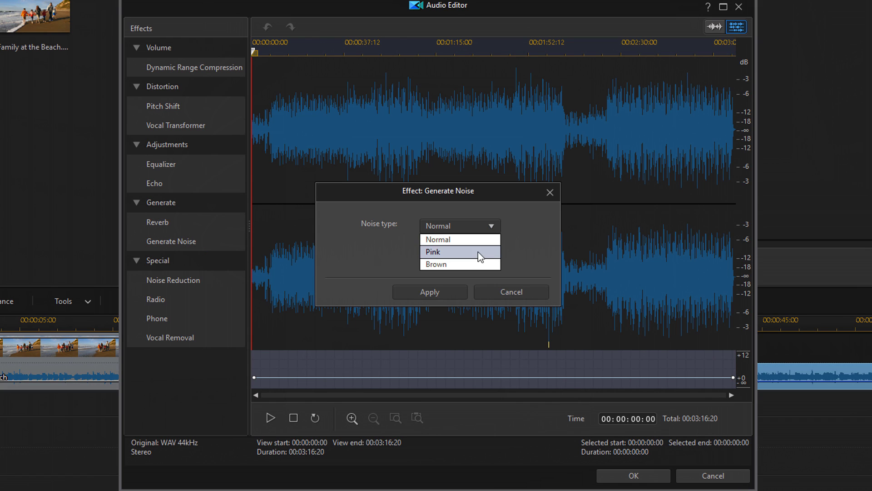
left_click(528, 247)
left_click(509, 287)
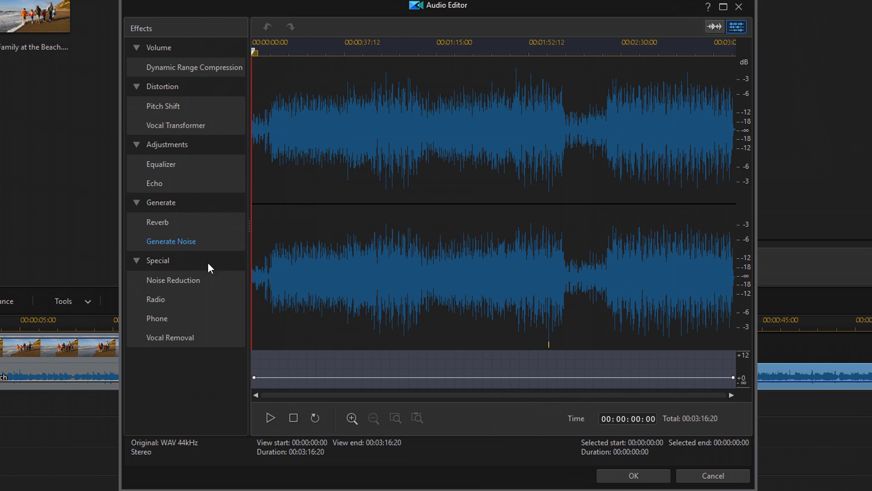
left_click(156, 300)
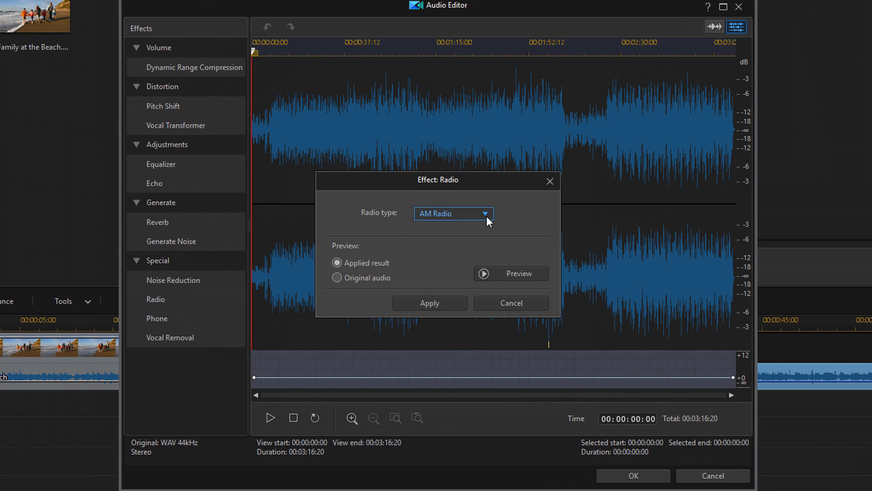
left_click(495, 275)
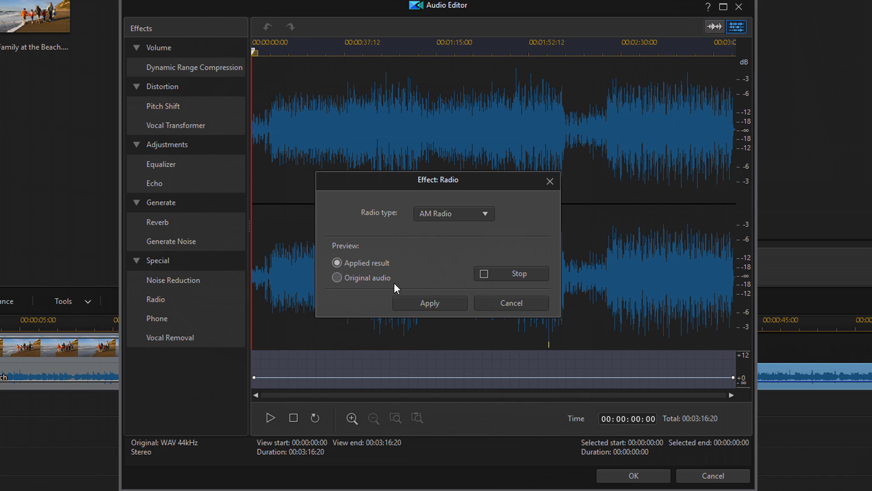
left_click(335, 263)
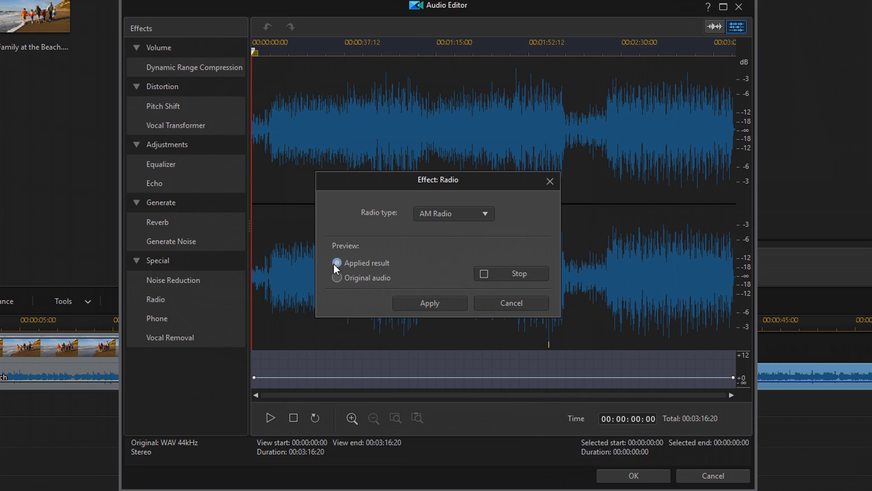
left_click(485, 214)
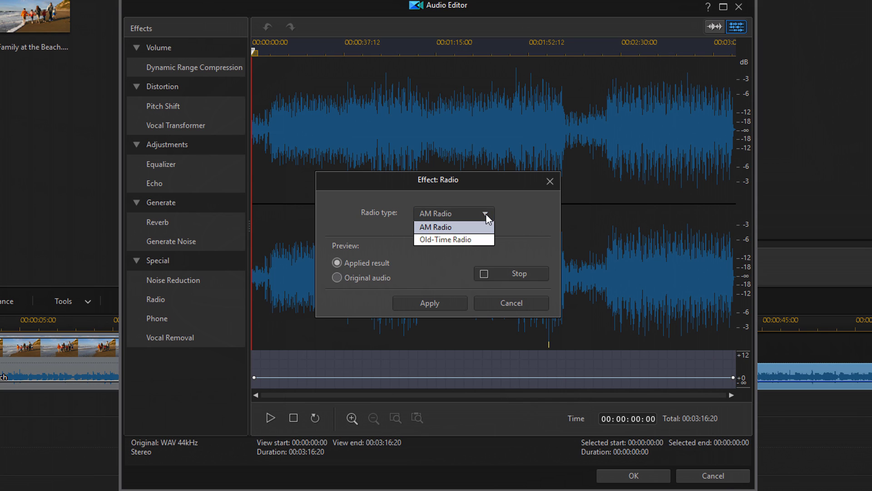
left_click(467, 238)
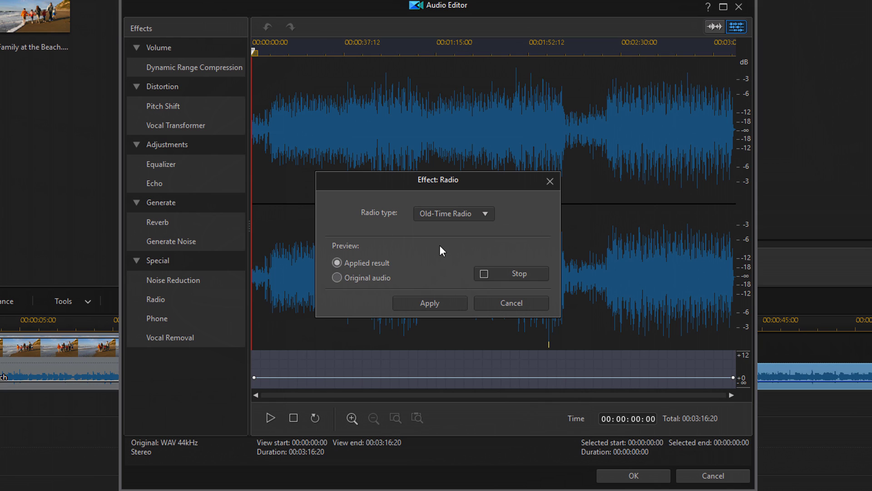
left_click(500, 273)
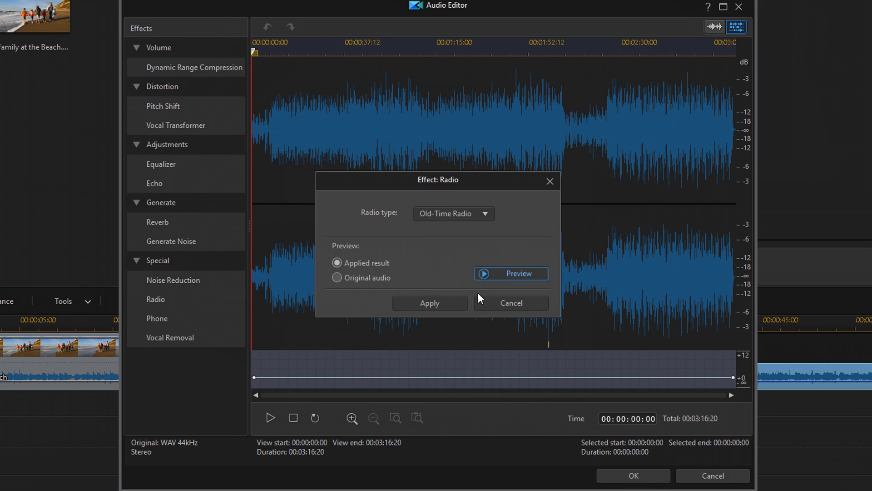
left_click(507, 300)
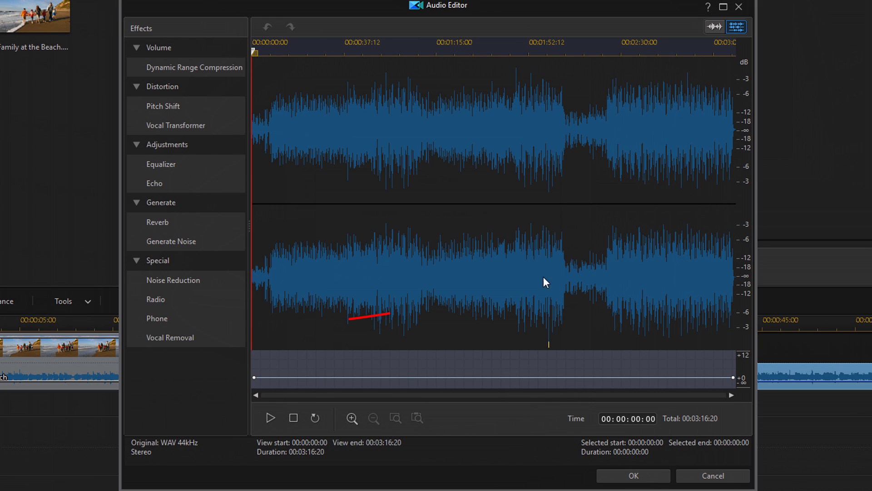
left_click(160, 319)
left_click(518, 277)
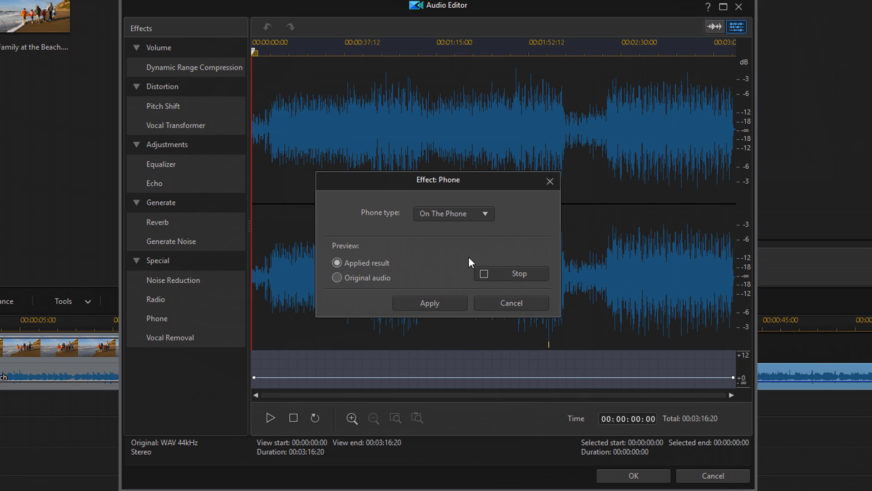
left_click(485, 215)
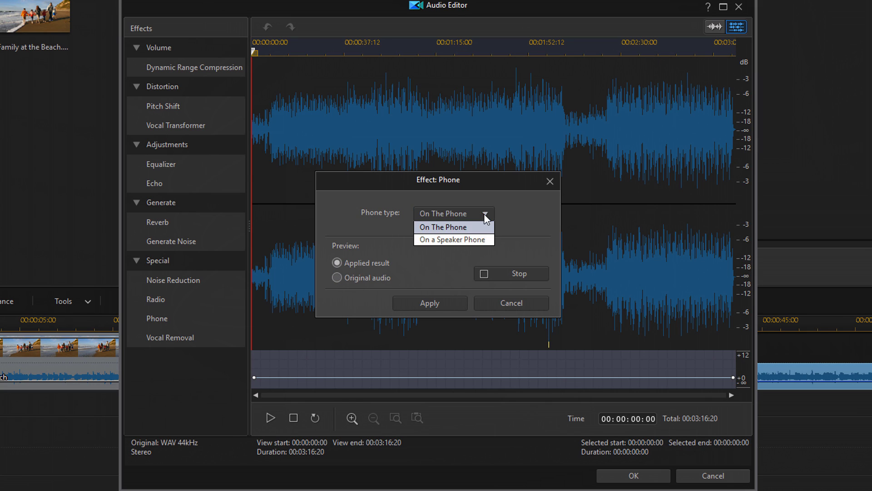
left_click(467, 244)
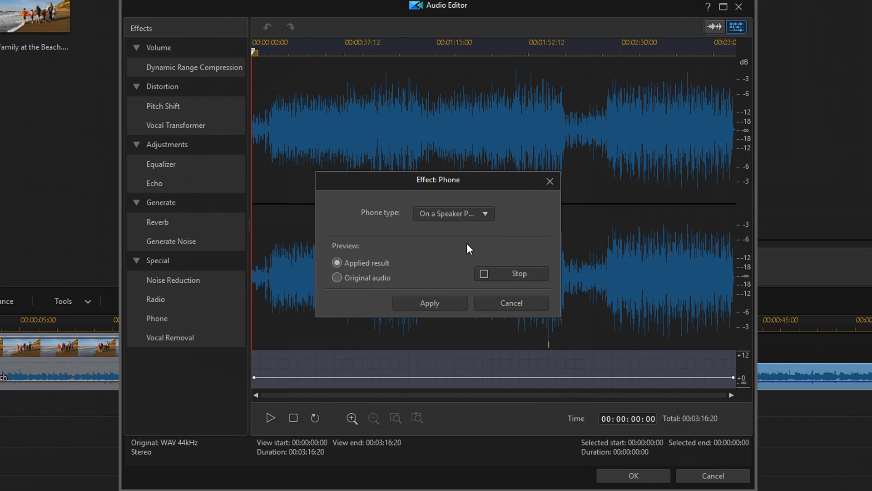
left_click(515, 273)
left_click(510, 305)
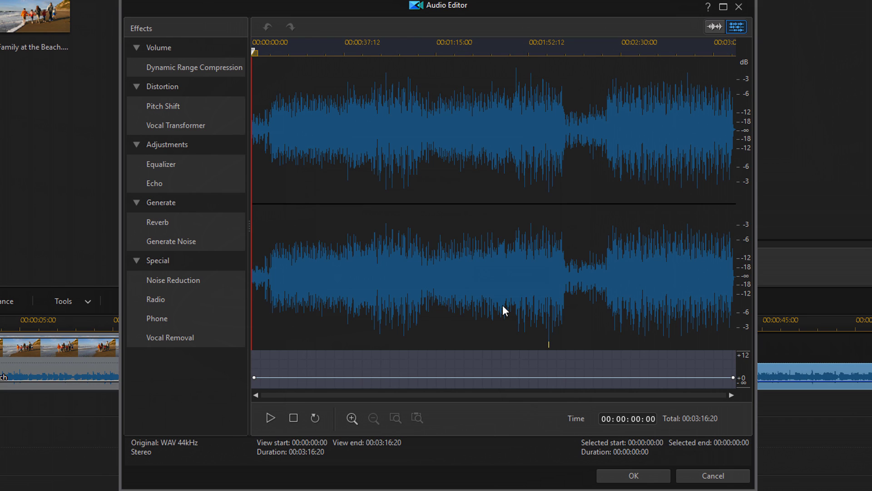
Preview the Vocal Removal applied result, cancel it, and exit the Audio Editor discarding changes.
left_click(183, 338)
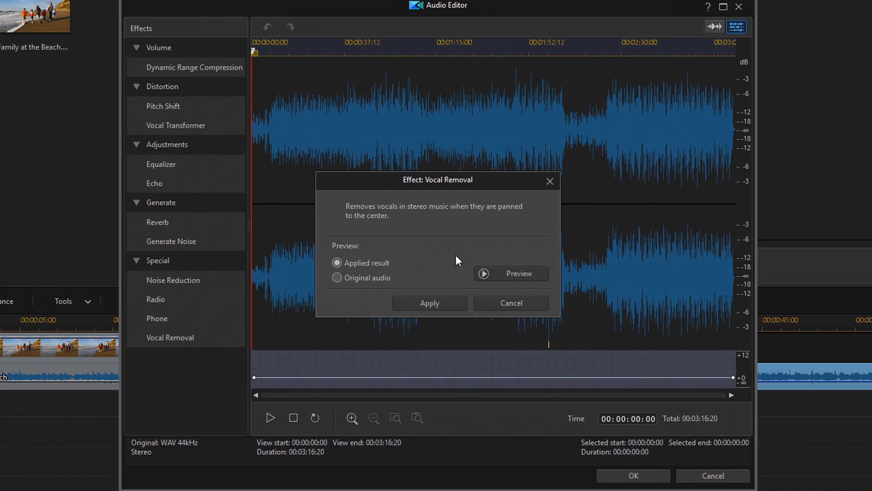
left_click(515, 276)
left_click(336, 263)
left_click(516, 274)
left_click(502, 303)
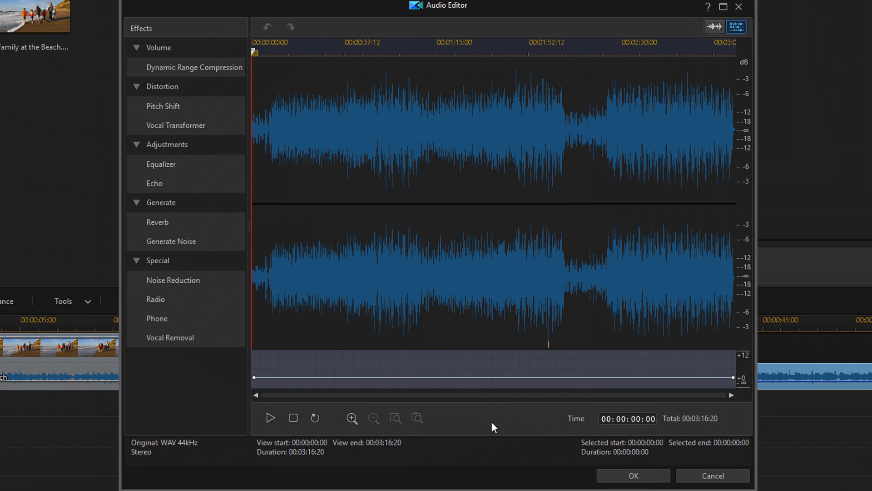
left_click(698, 477)
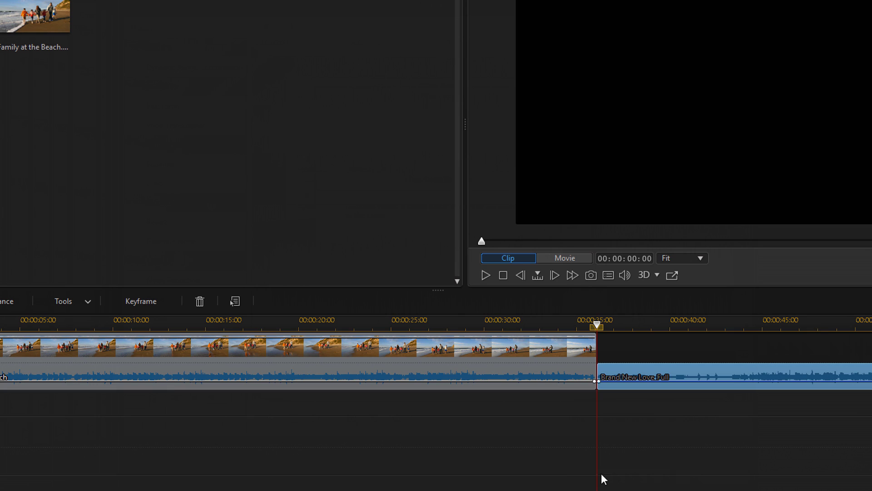